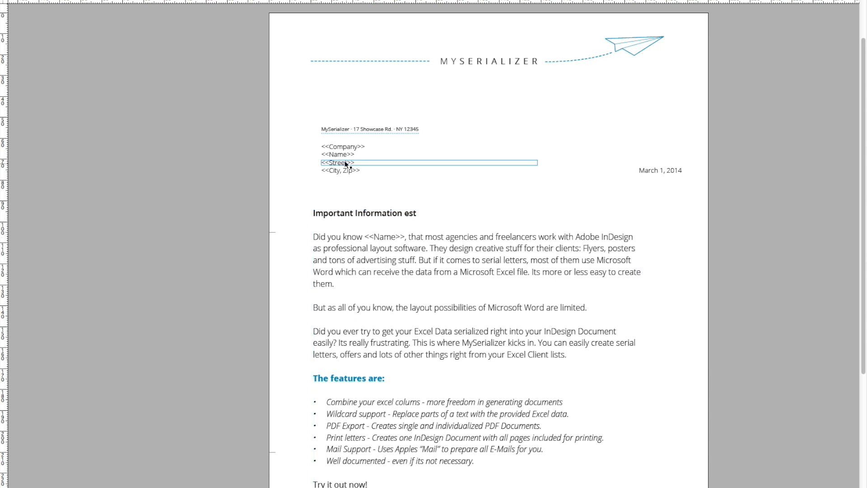
- Examine the <<Name>> placeholder and its enclosing brackets in the letter's first body paragraph
triple_click(389, 236)
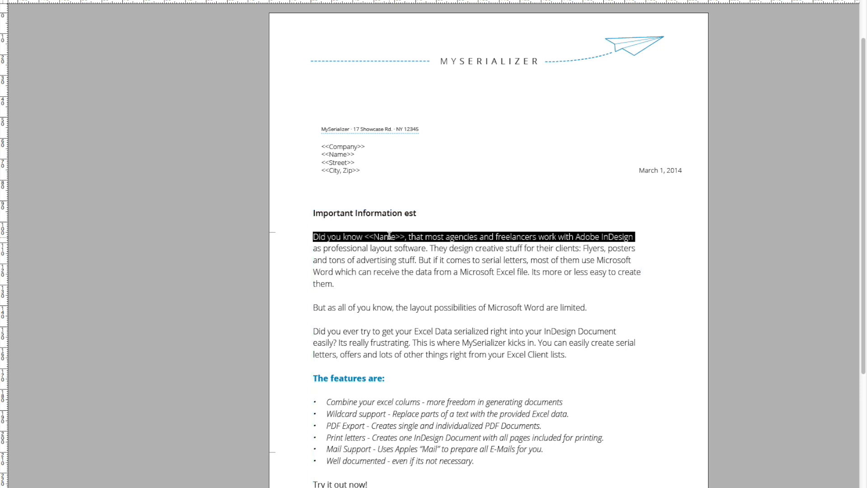
double_click(384, 237)
double_click(368, 236)
double_click(401, 237)
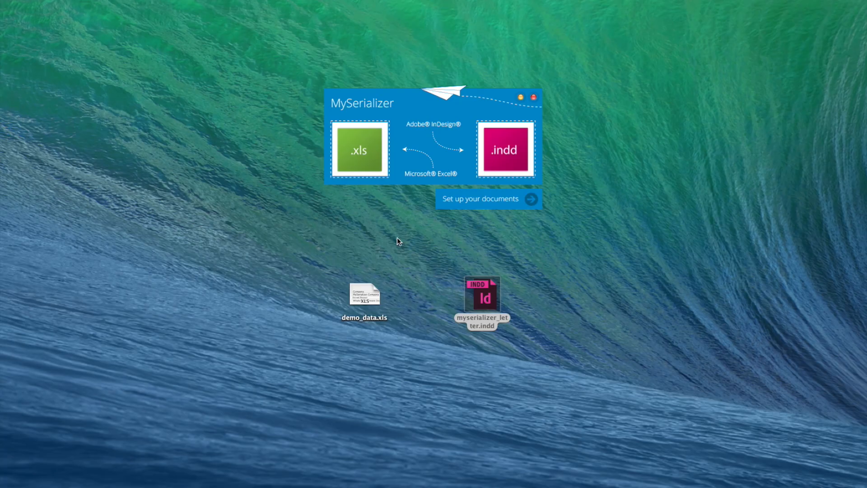
- Switch to MySerializer and load myserializer_letter.indd as the InDesign document and demo_data.xls as the Excel source
click(482, 293)
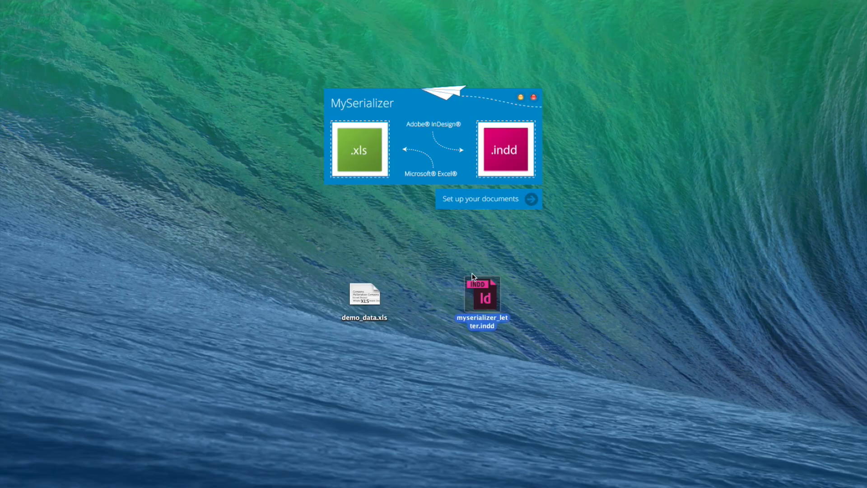
drag(484, 297, 502, 151)
click(367, 301)
drag(367, 301, 365, 144)
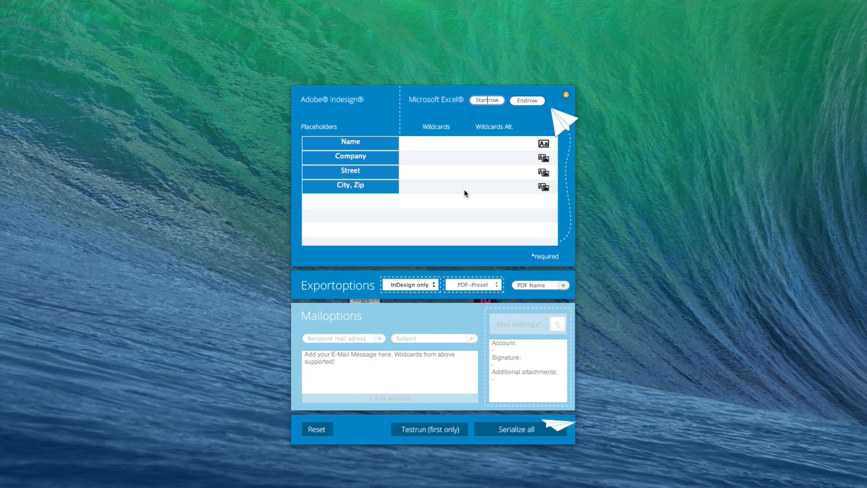
- Map the Name placeholder to the Salutation, First name and Last Name columns, preview it with the first data row, and save
click(454, 146)
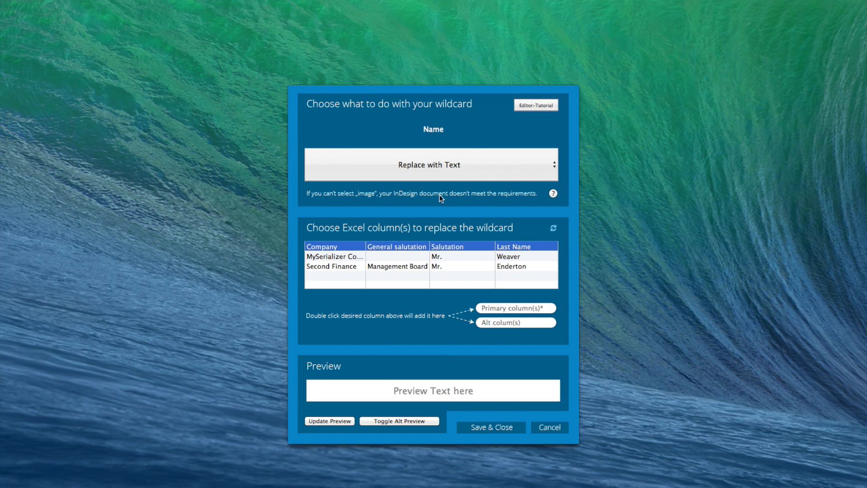
scroll(433, 277, right, 1)
scroll(433, 276, right, 3)
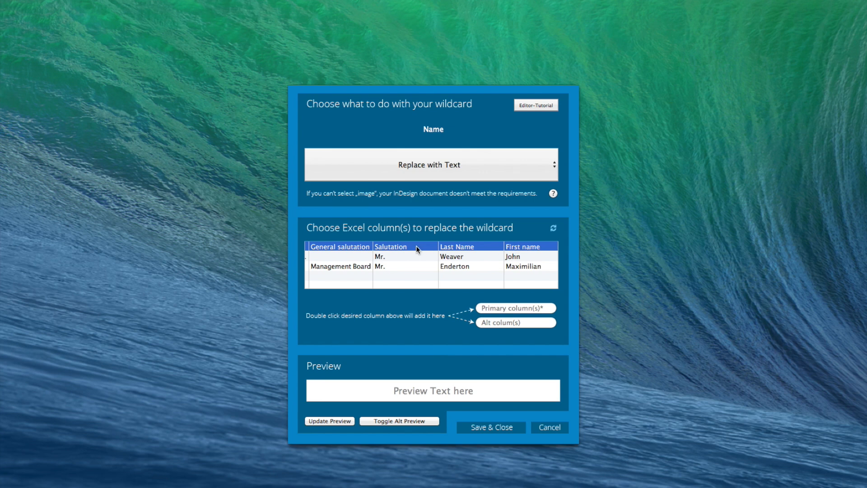
double_click(392, 247)
double_click(512, 247)
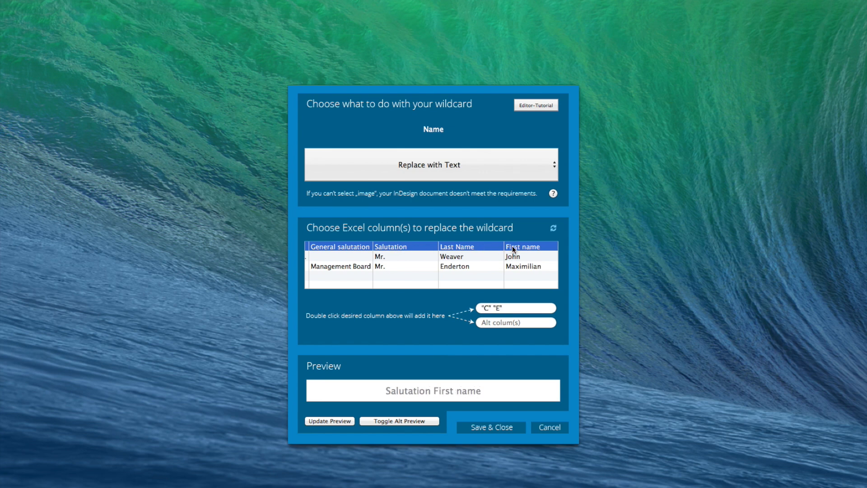
double_click(460, 247)
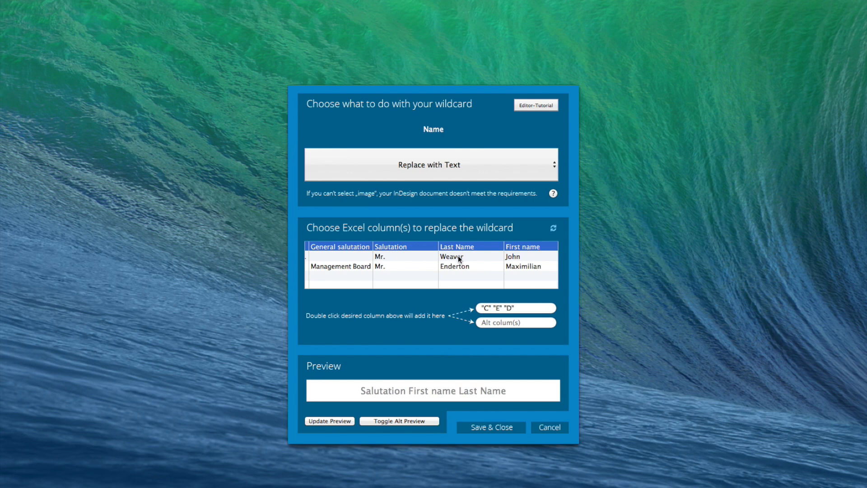
click(458, 255)
click(331, 421)
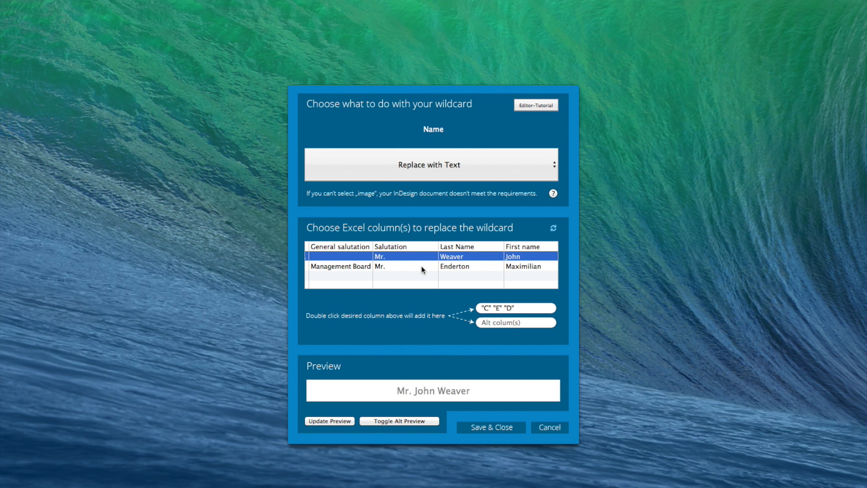
click(491, 427)
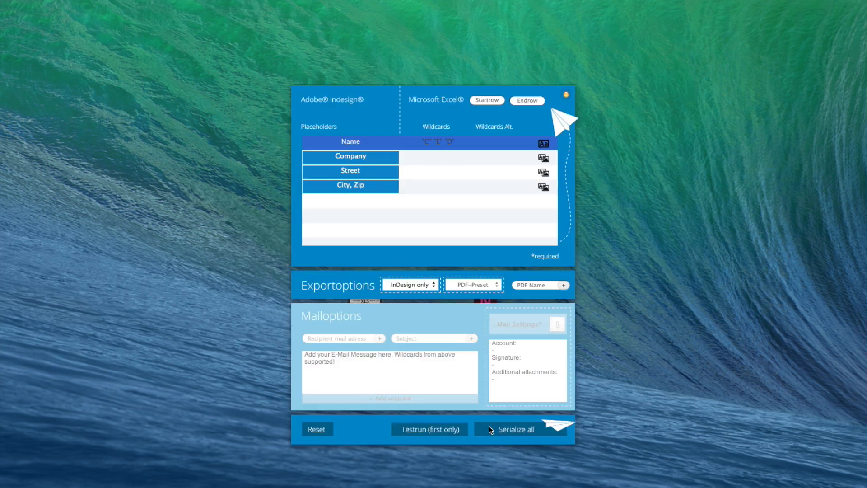
- Map the Company placeholder to the Company column as replacement text and save the mapping
double_click(439, 158)
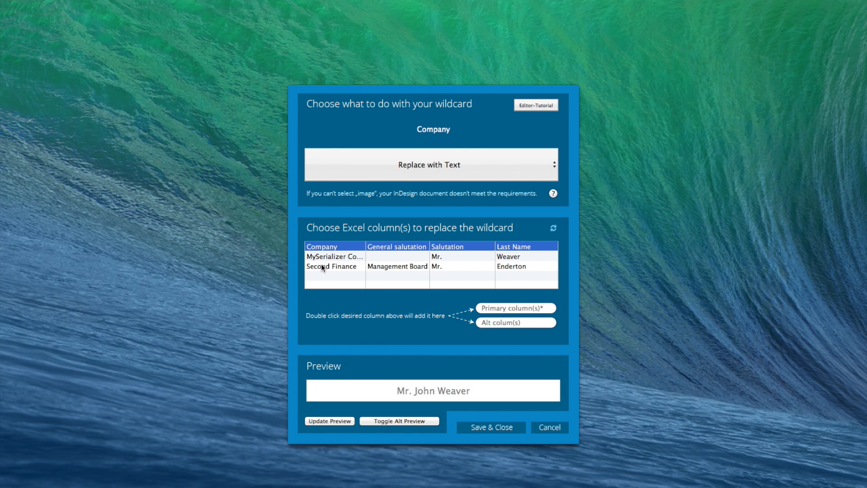
double_click(328, 249)
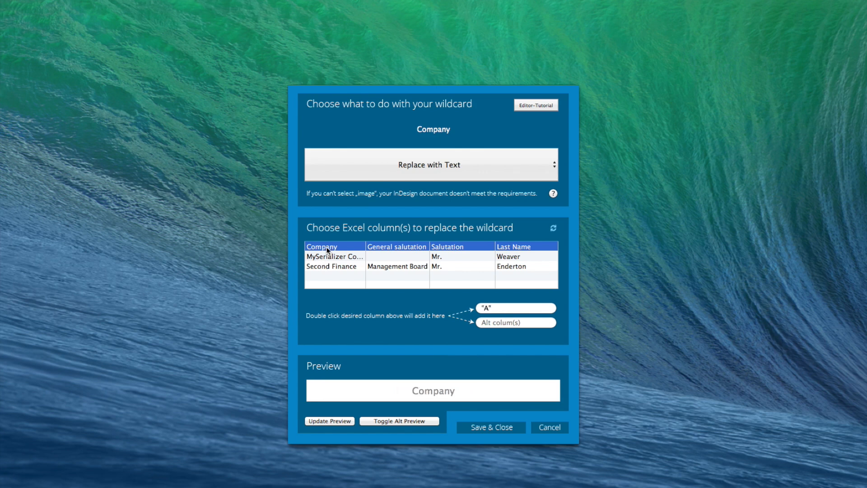
click(494, 426)
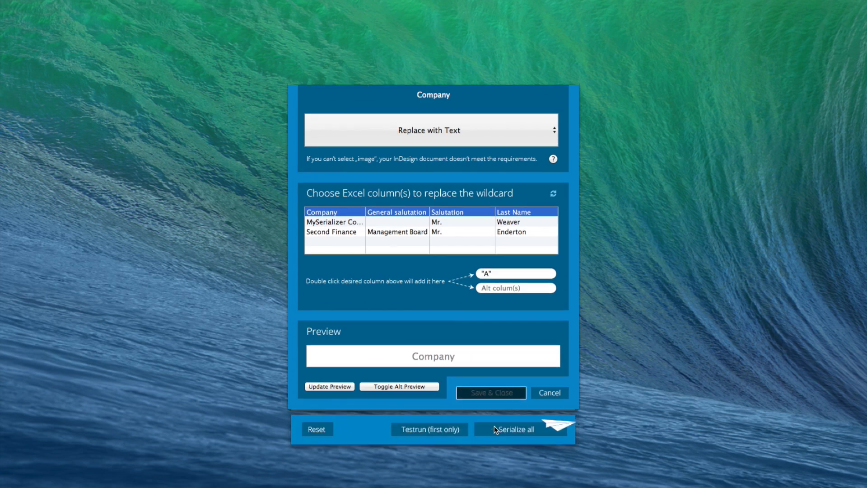
- Map the Street placeholder to the Street column of the Excel data and save it
click(436, 174)
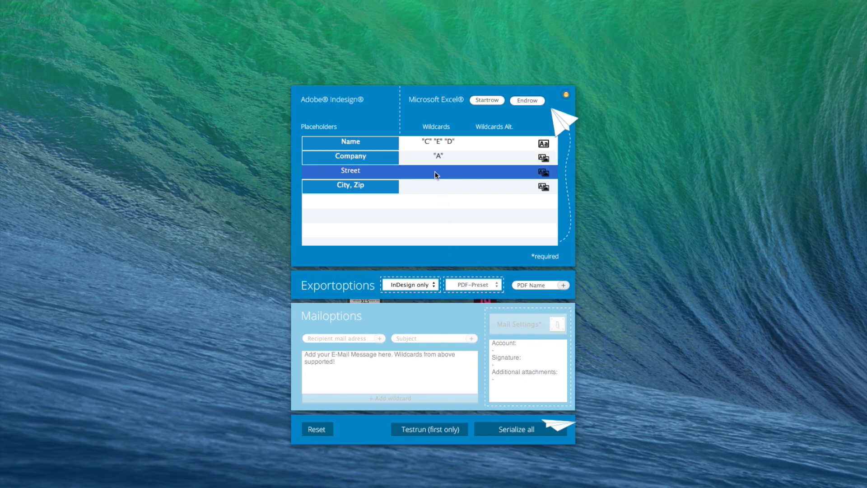
double_click(436, 174)
scroll(433, 252, right, 8)
scroll(432, 248, right, 4)
double_click(418, 248)
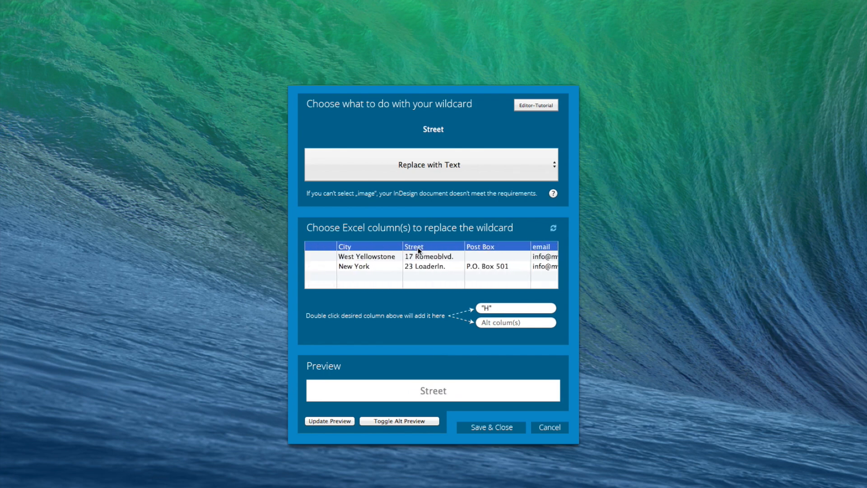
click(499, 429)
- Map the City, Zip placeholder to the City and ZIP columns separated by a comma, as "G", "F", and save it
click(437, 187)
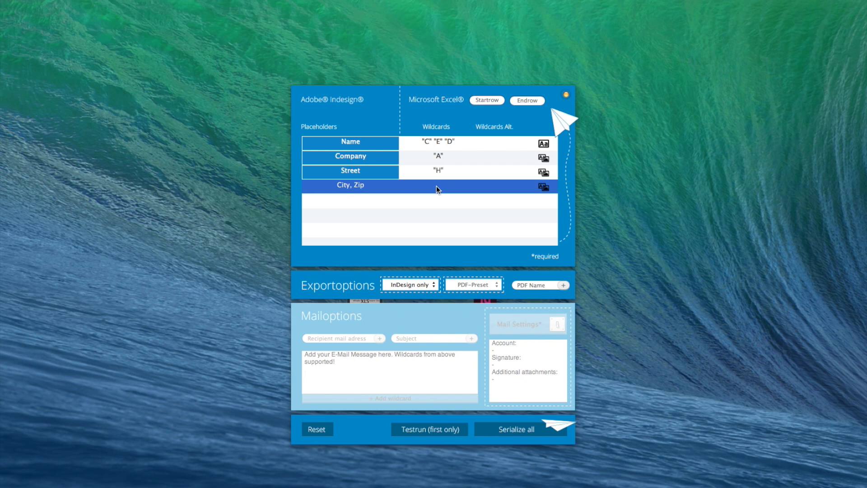
double_click(436, 186)
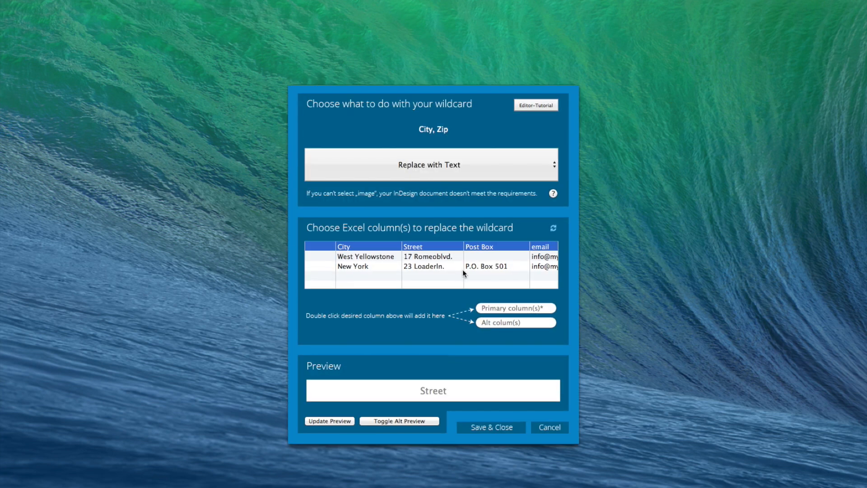
double_click(345, 247)
scroll(373, 262, left, 2)
scroll(375, 266, left, 3)
double_click(375, 264)
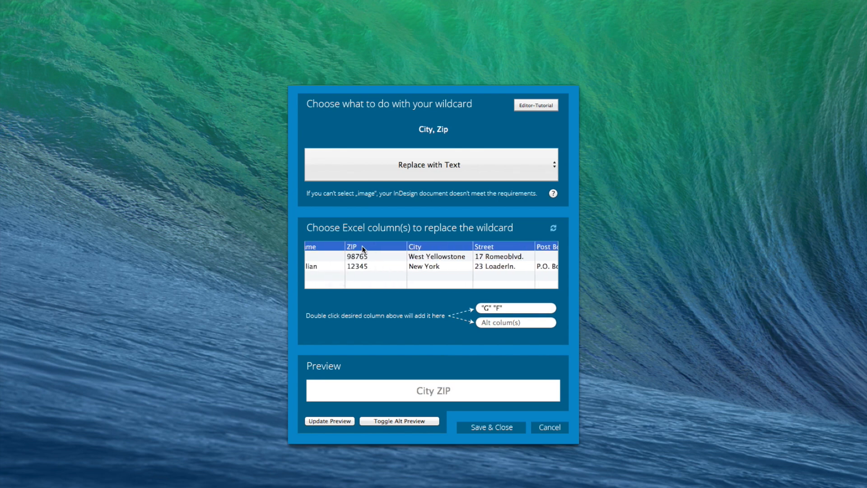
click(492, 308)
key(BackSpace)
text(,)
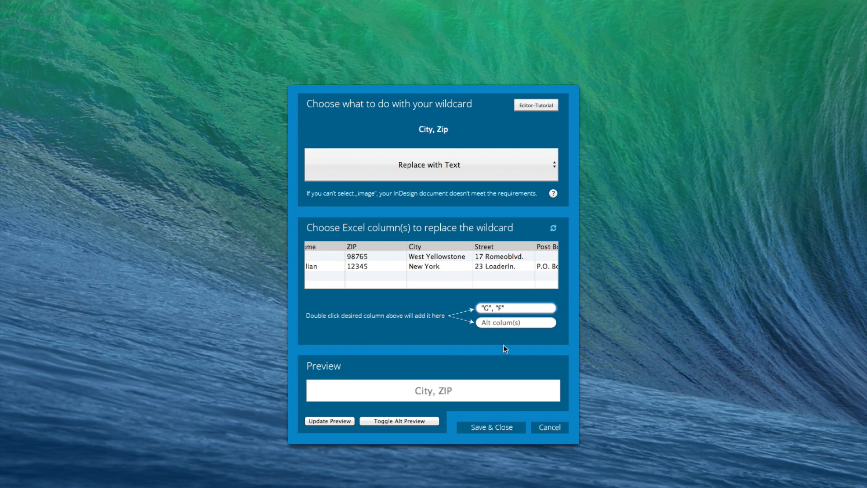
click(513, 426)
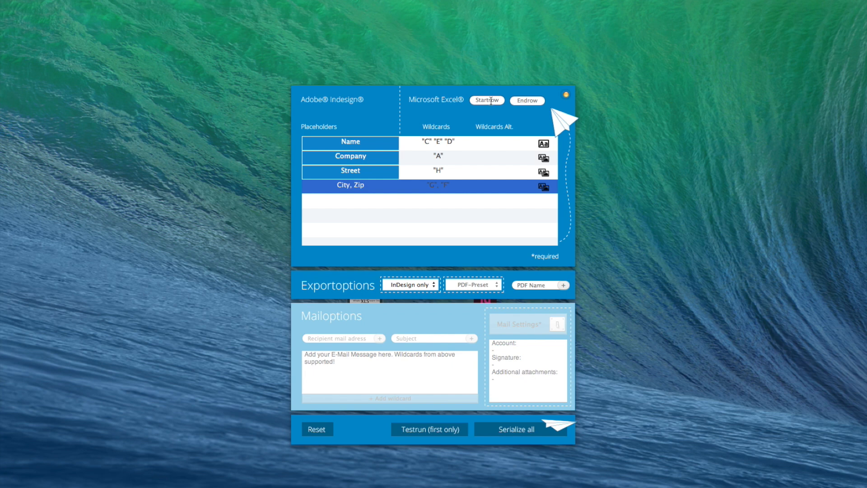
- Limit the Excel data range to start row 2 and end row 4
click(490, 100)
text(2)
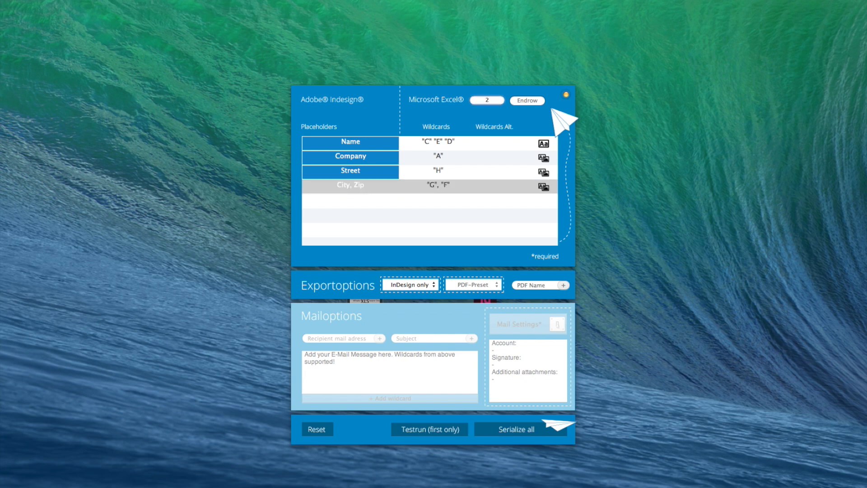
click(526, 100)
text(4)
- Keep the export option at InDesign only and serialize all letters into the Schreibtisch folder
click(401, 286)
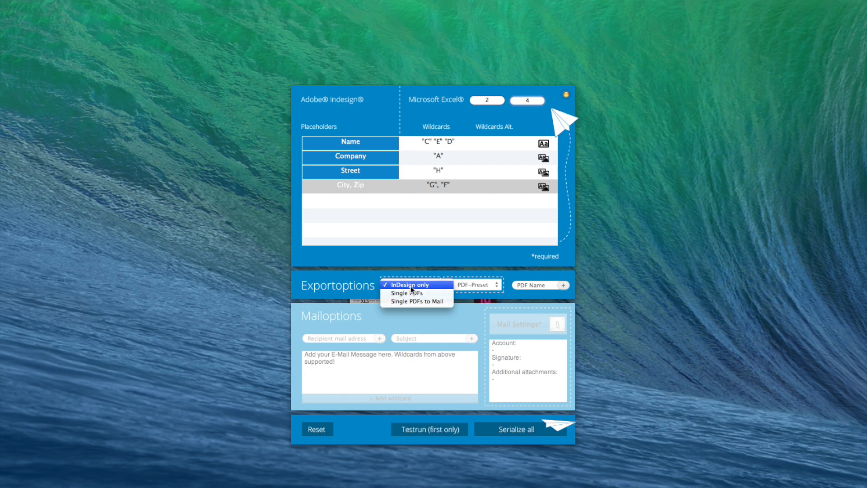
click(410, 285)
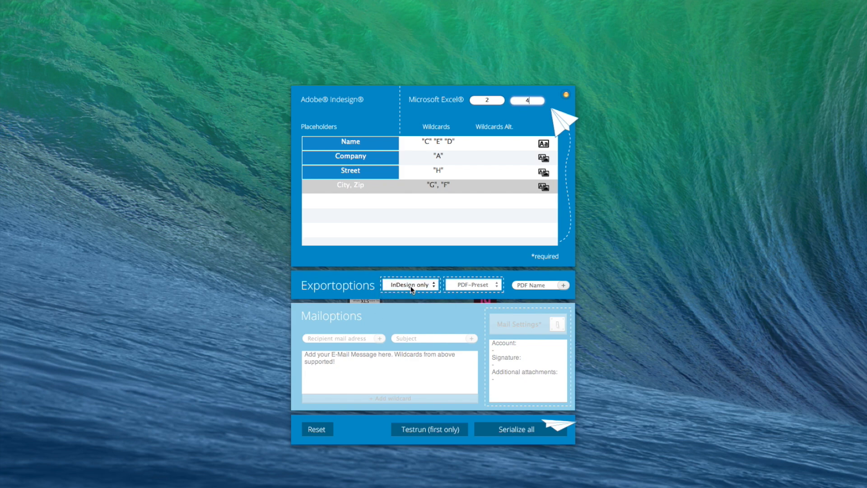
click(525, 429)
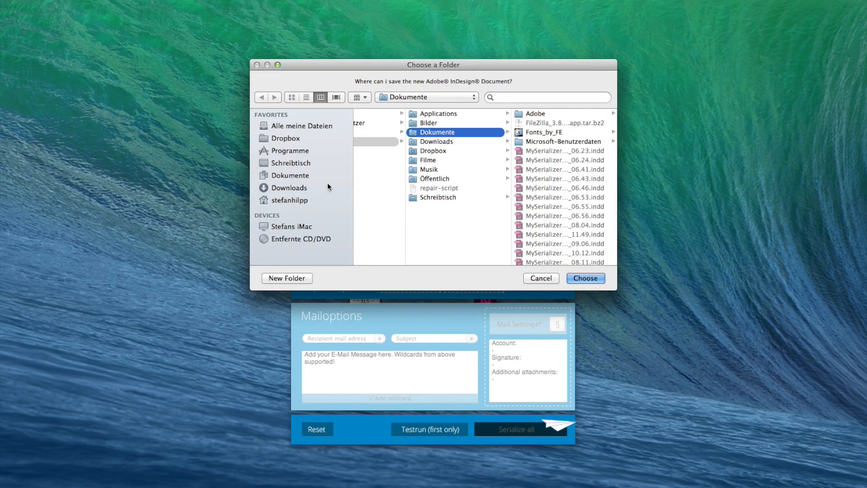
click(291, 162)
click(583, 278)
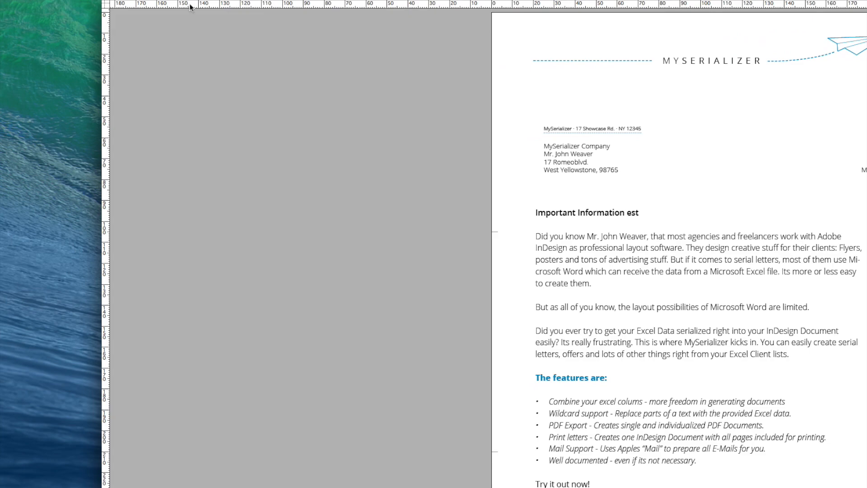
- Look through all pages of the generated InDesign document to check the address block and salutation of each letter
scroll(499, 176, up, 2)
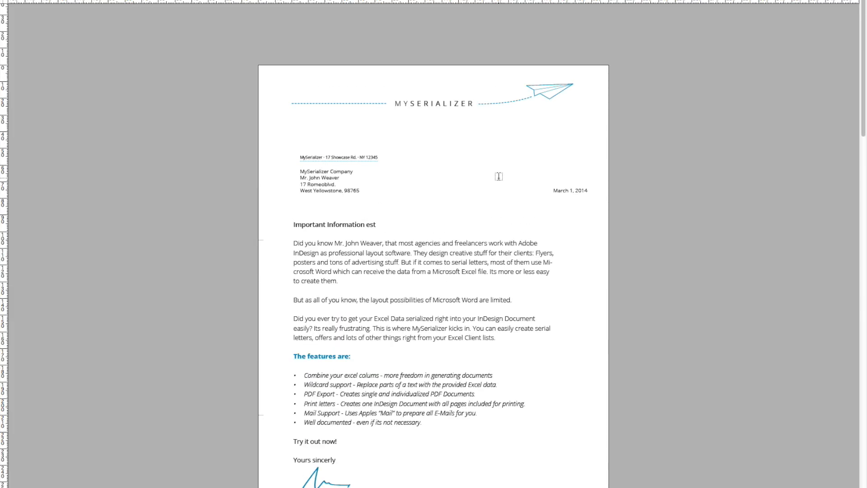
scroll(498, 176, down, 3)
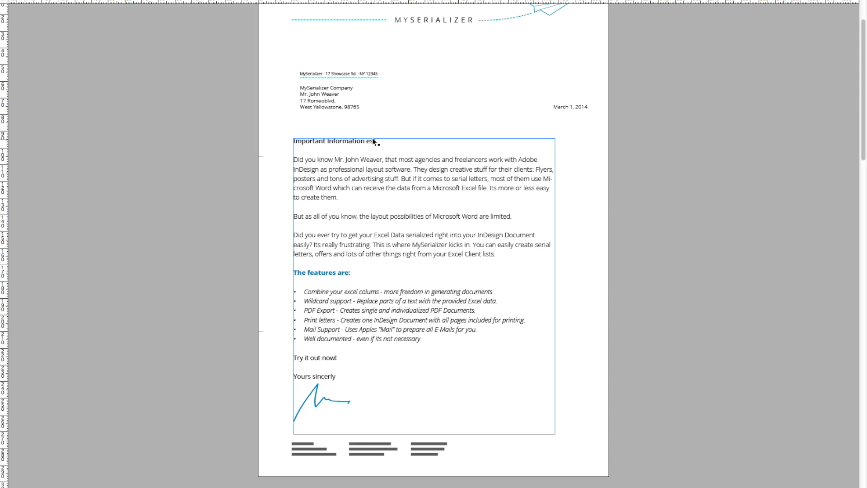
scroll(416, 132, up, 1)
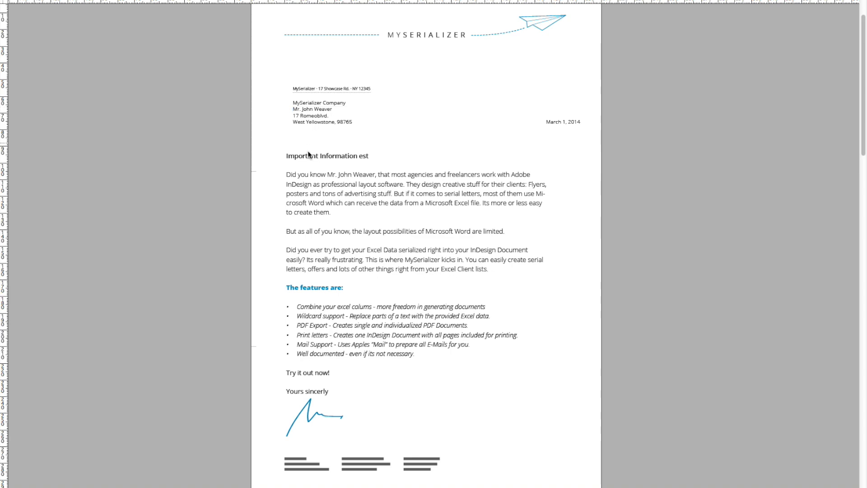
key(space)
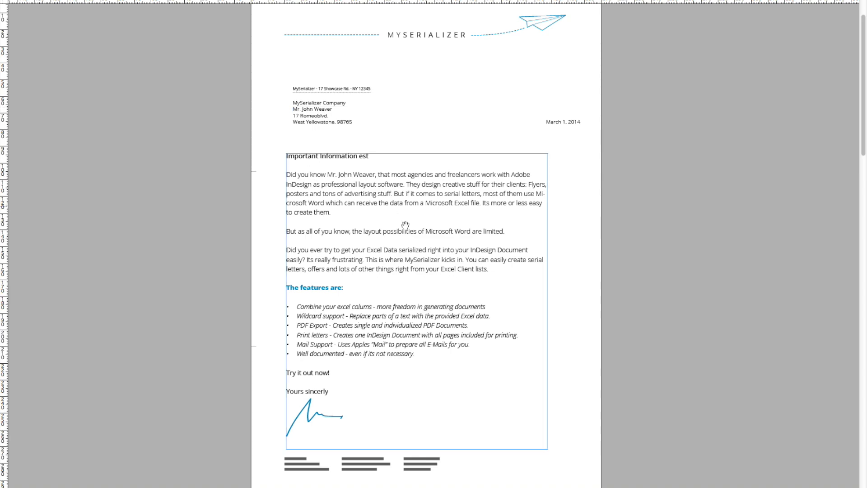
drag(452, 259, 466, 17)
drag(499, 310, 466, 55)
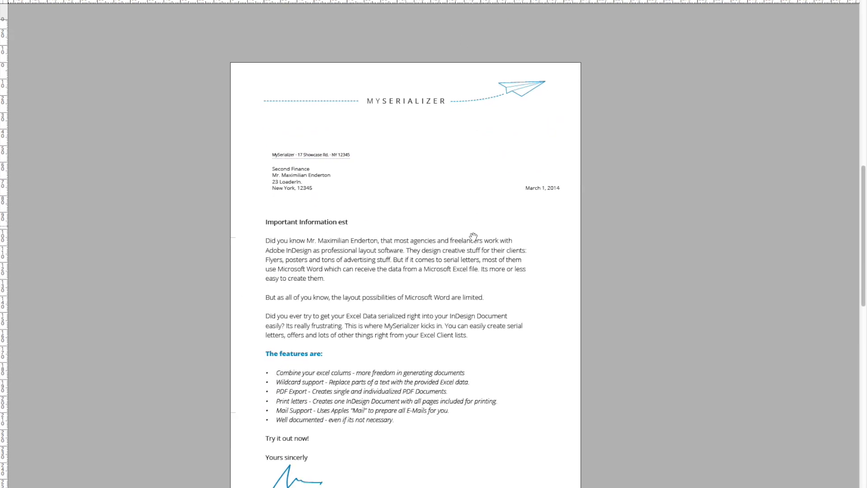
drag(472, 236, 473, 176)
drag(467, 338, 440, 37)
drag(432, 397, 435, 115)
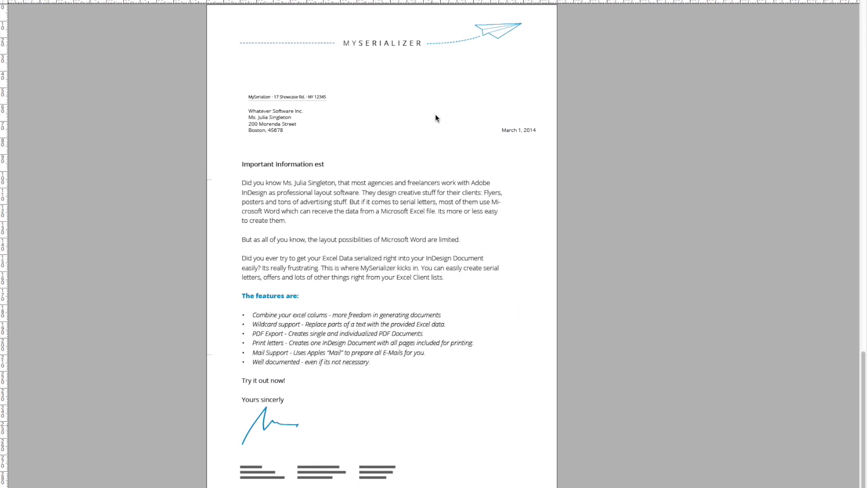